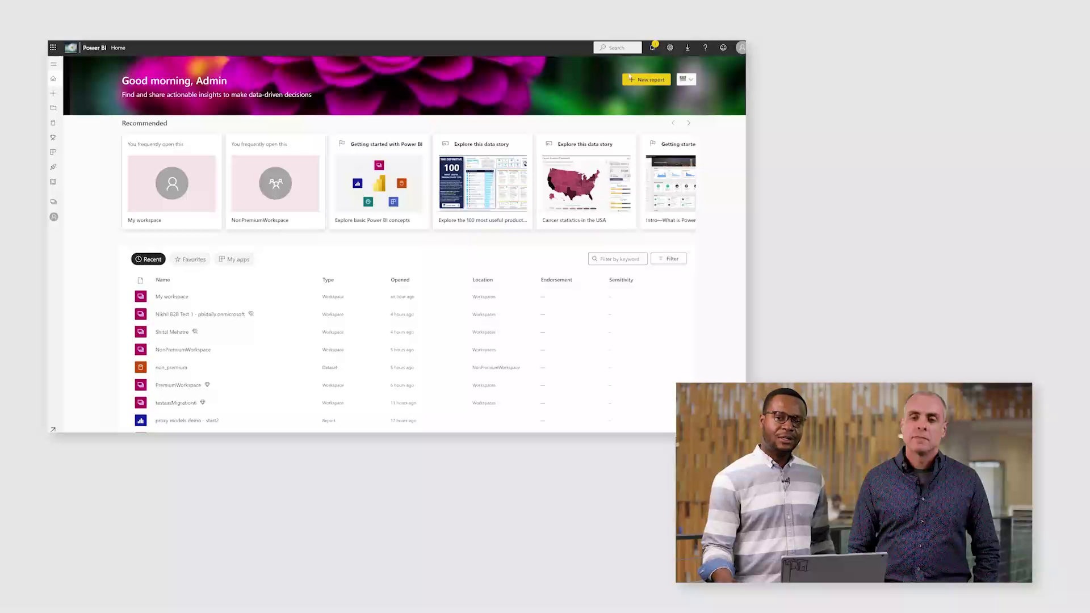
# - Start a new Azure Analysis Services to Power BI Premium migration and connect it to Azure
pyautogui.click(670, 48)
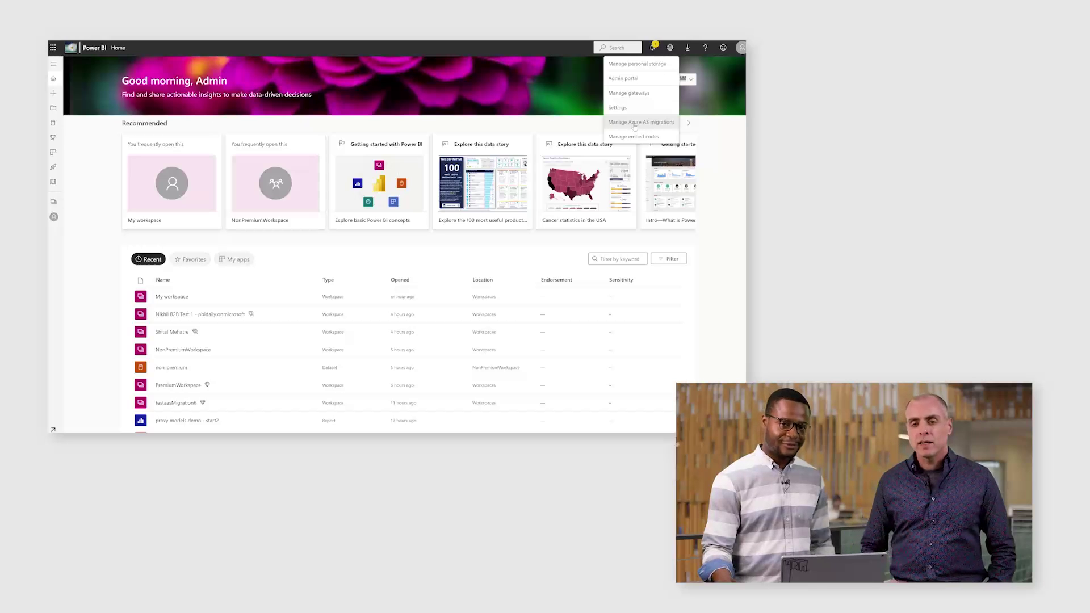
pyautogui.click(666, 126)
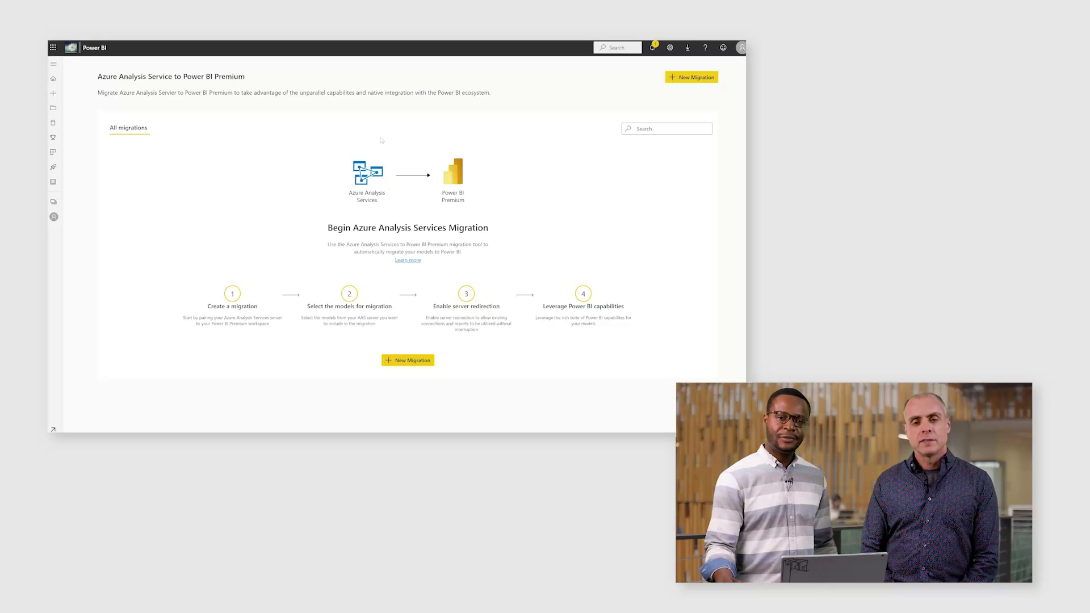
pyautogui.click(682, 78)
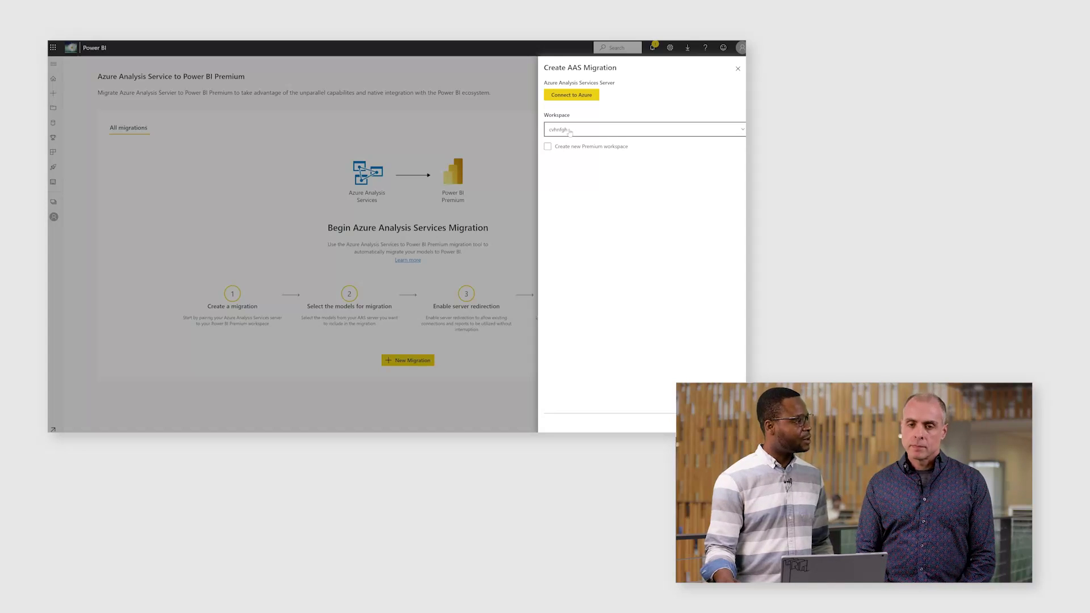
pyautogui.click(573, 96)
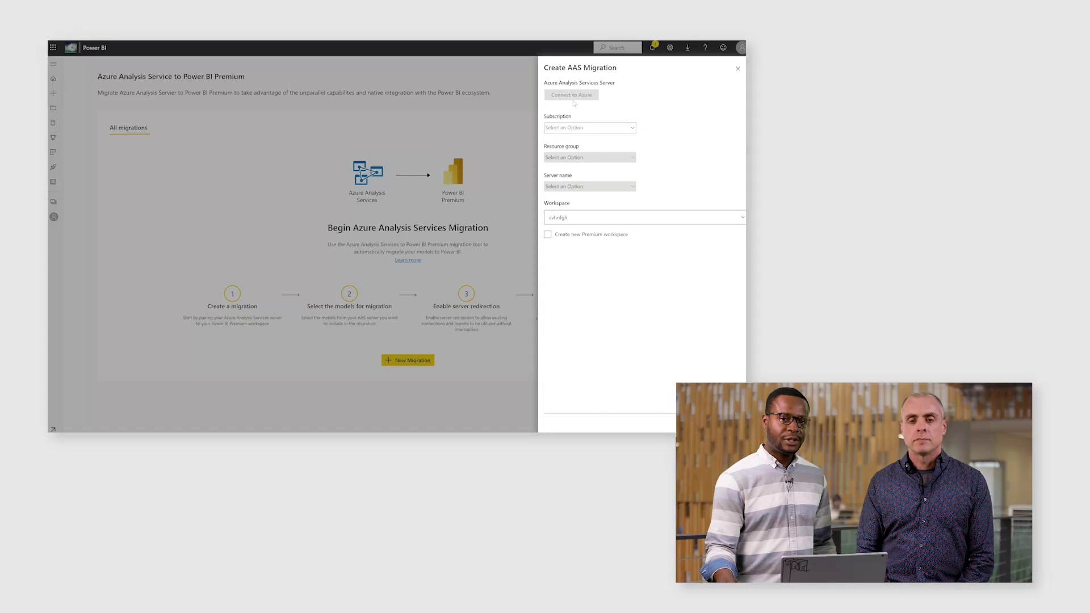
# - Choose the Microsoft Azure Sponsorship subscription, resource group ptest and server chwade003 as the migration source
pyautogui.click(563, 128)
pyautogui.click(566, 129)
pyautogui.click(581, 157)
pyautogui.scroll(-2, 582, 182)
pyautogui.click(559, 227)
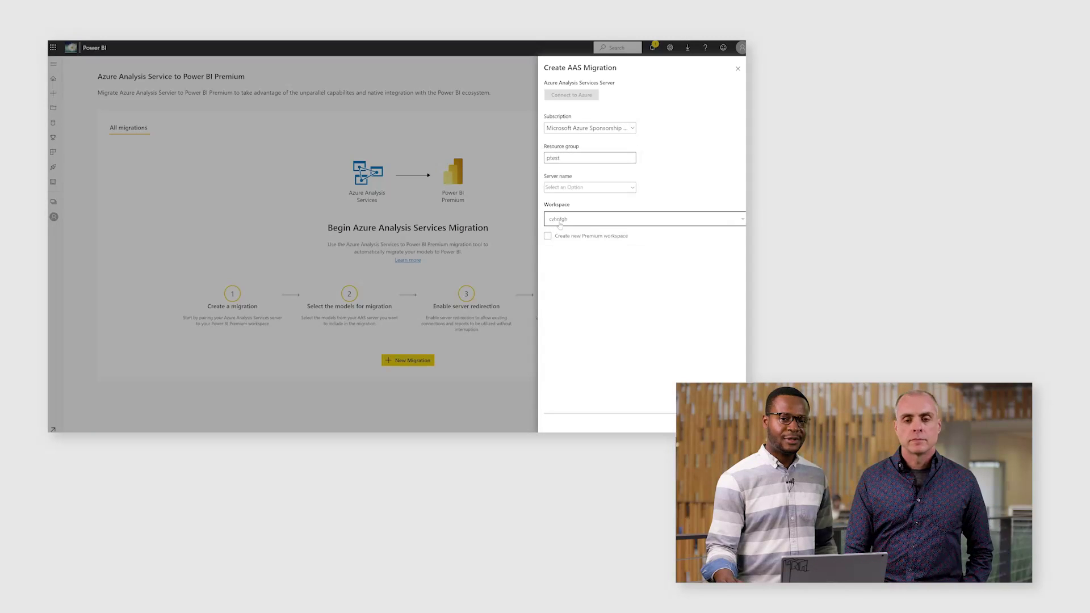
pyautogui.click(565, 188)
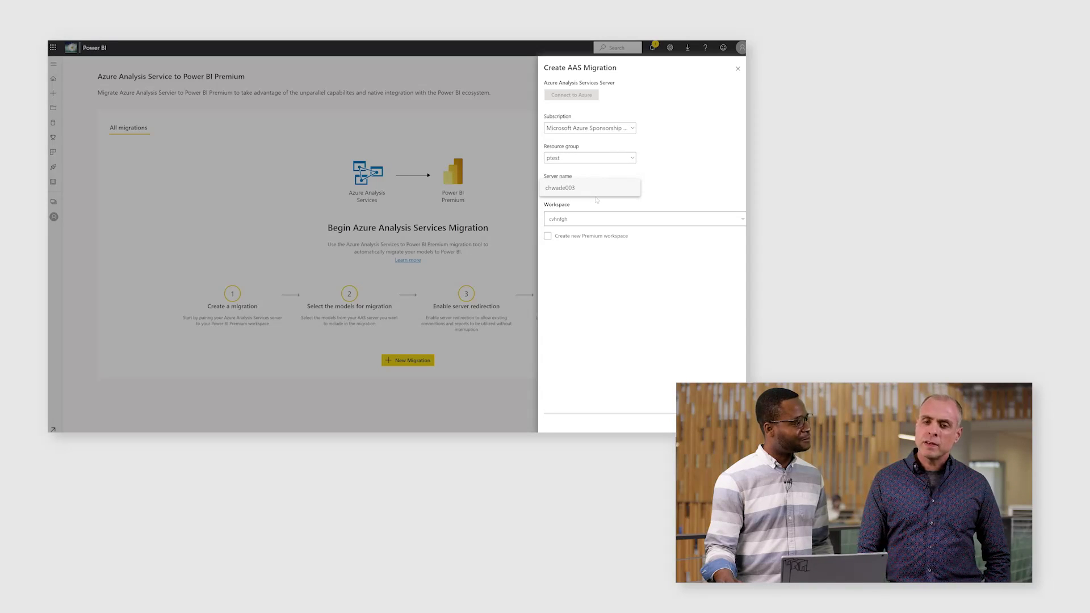
pyautogui.click(657, 186)
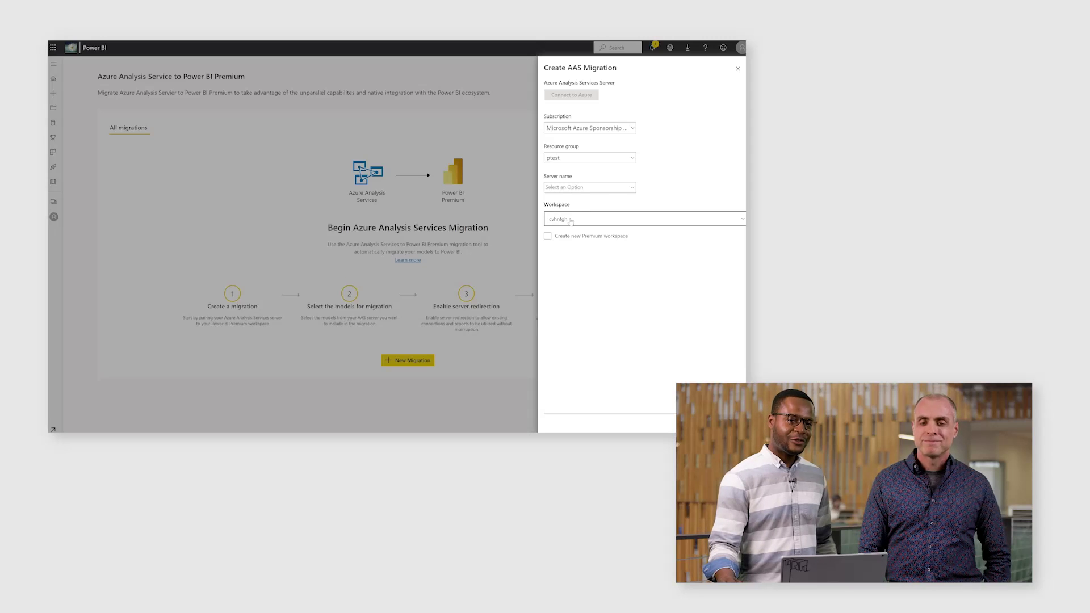
pyautogui.click(574, 189)
pyautogui.click(570, 191)
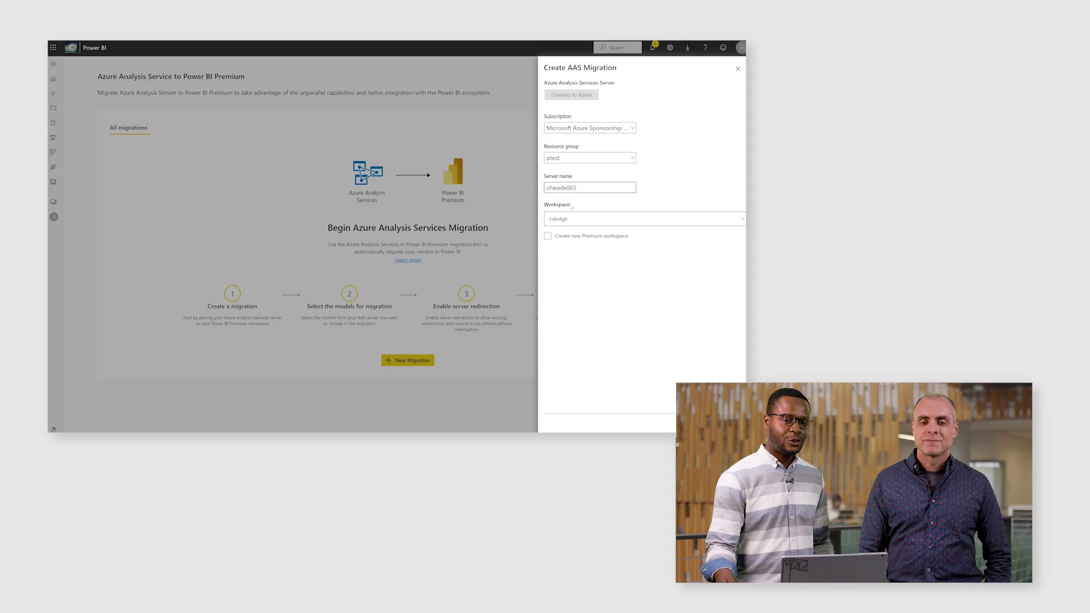
# - Create the migration with a new Premium per user workspace named Test 1 as its target
pyautogui.click(571, 236)
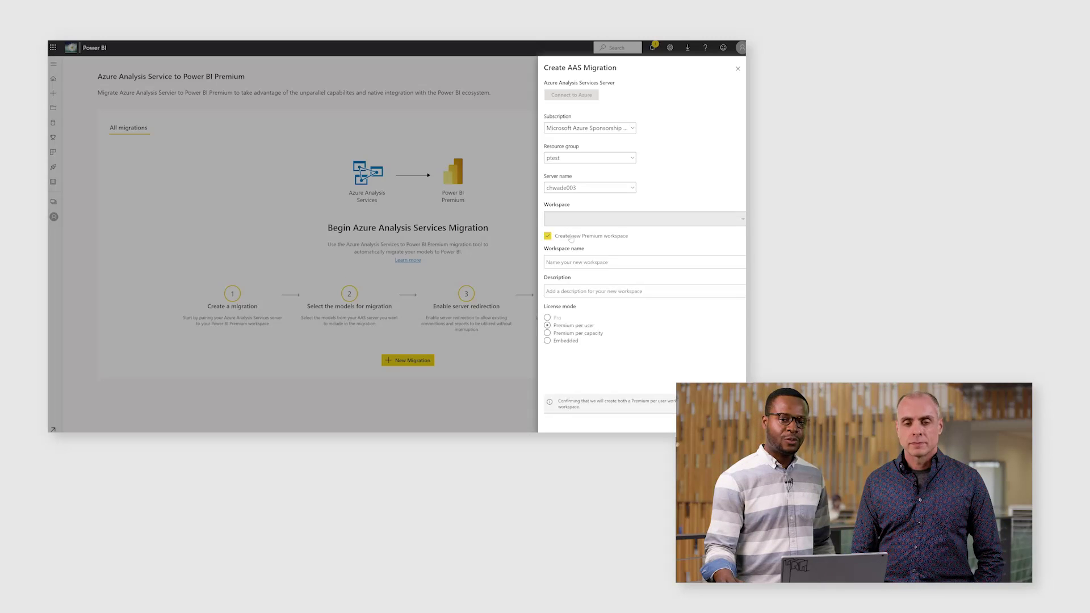
pyautogui.click(570, 258)
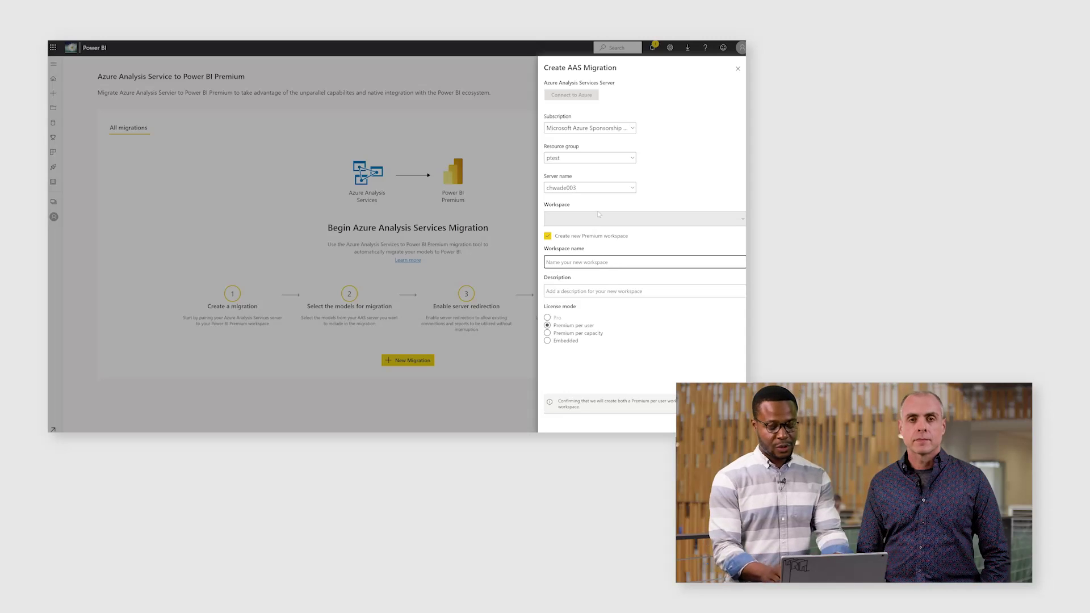
pyautogui.write('Tesrt')
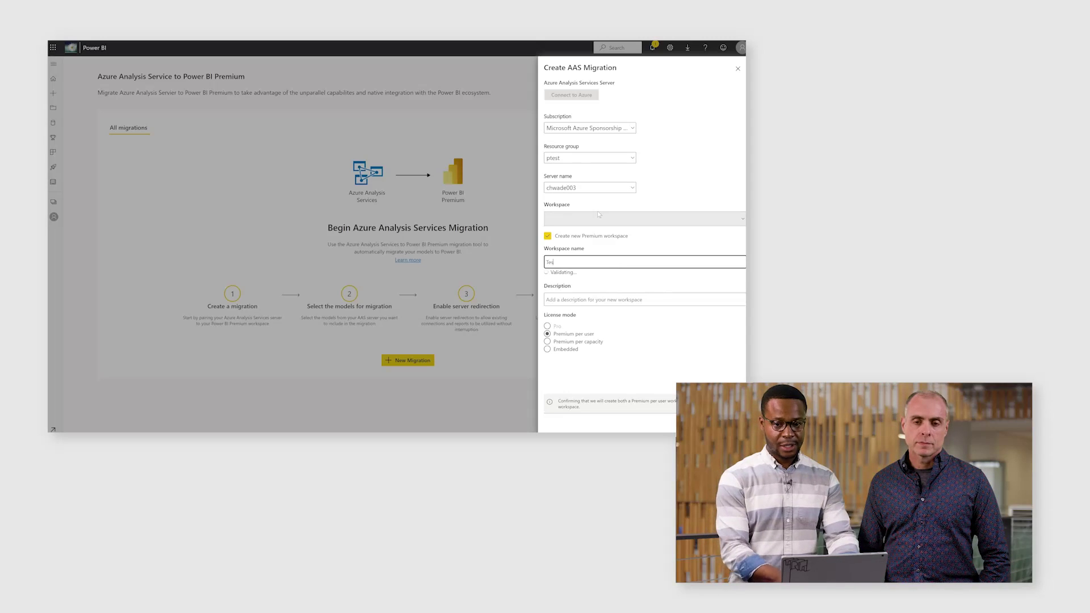
pyautogui.press('BackSpace')
pyautogui.press('BackSpace')
pyautogui.write('t 1')
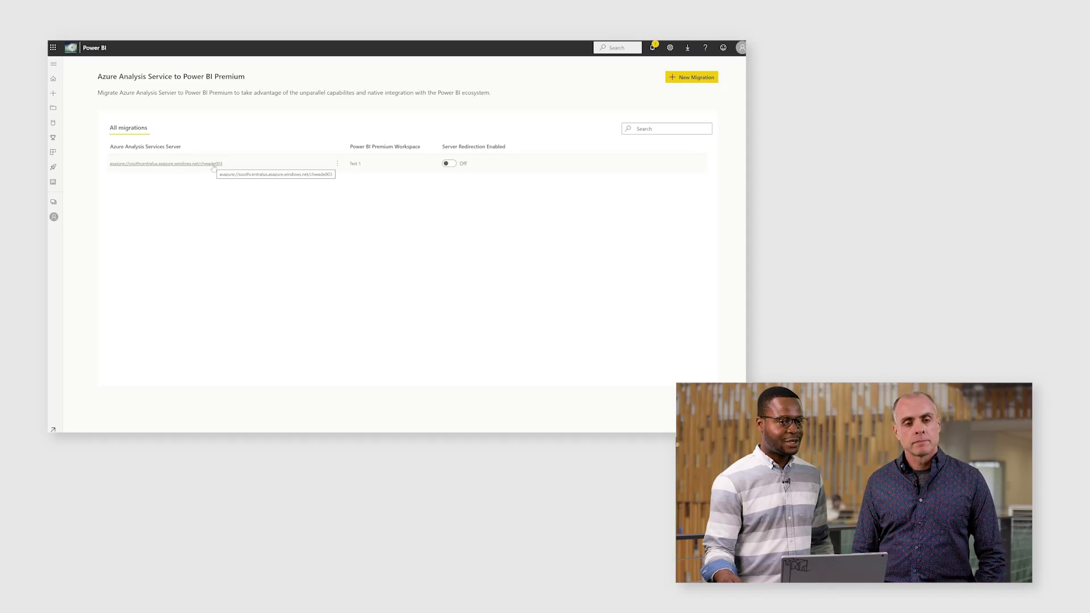
# - Open the chwade003 migration's details and inspect the target workspace's ADLS Gen 2 storage connection settings
pyautogui.click(213, 165)
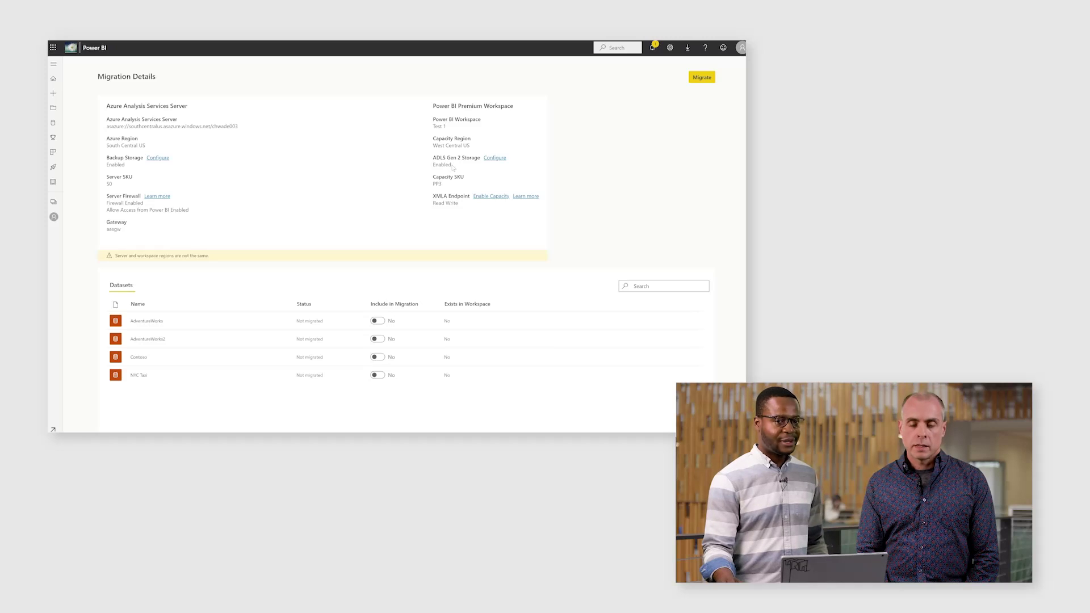
pyautogui.click(501, 159)
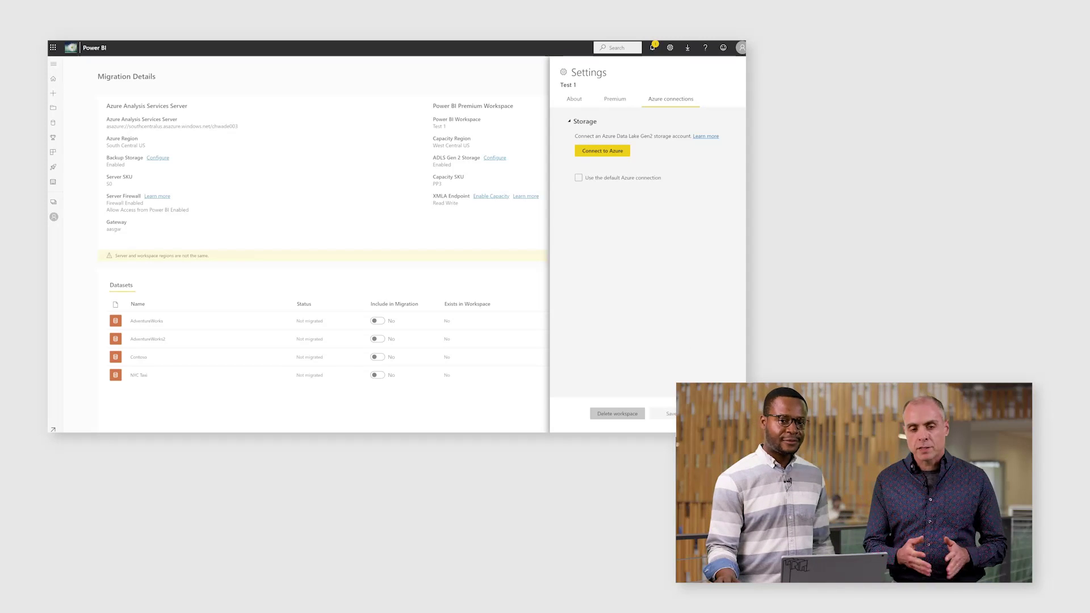
pyautogui.click(361, 109)
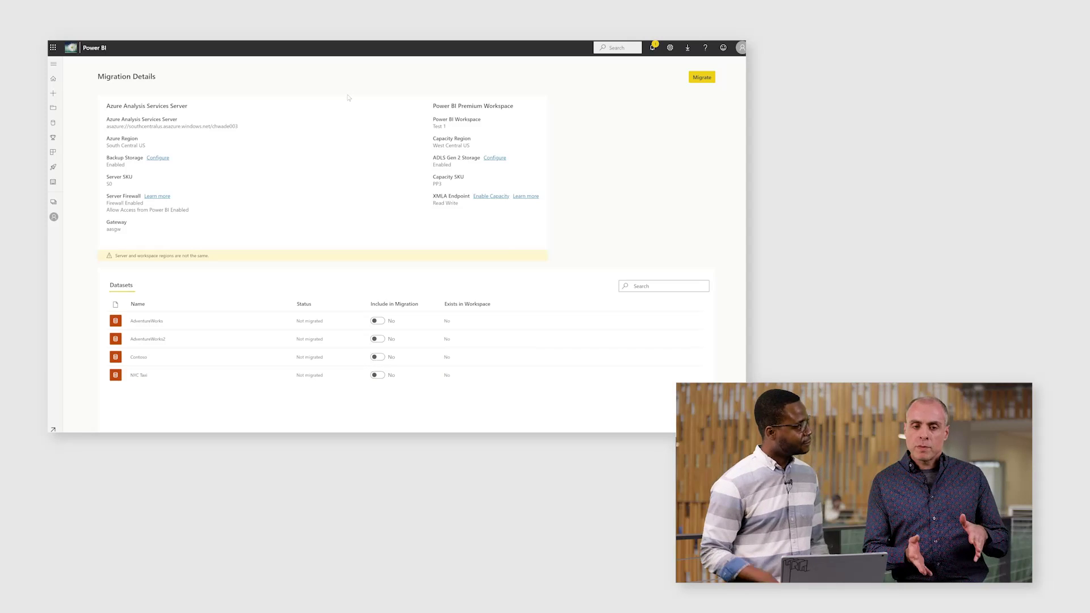
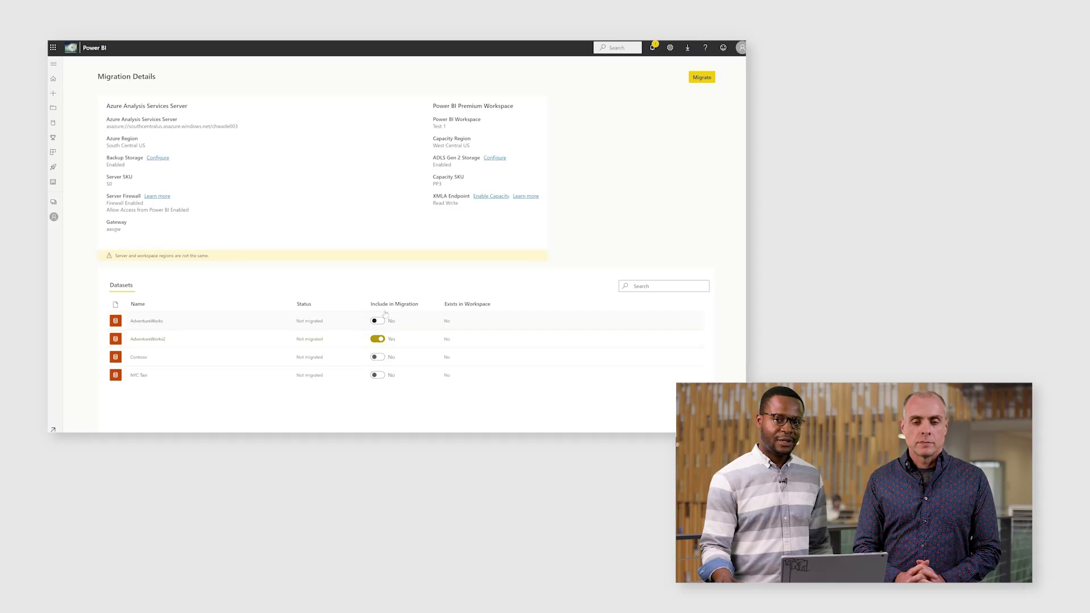
# - Migrate the included AdventureWorks2 dataset, accepting the region mismatch, and review its migration progress
pyautogui.click(704, 79)
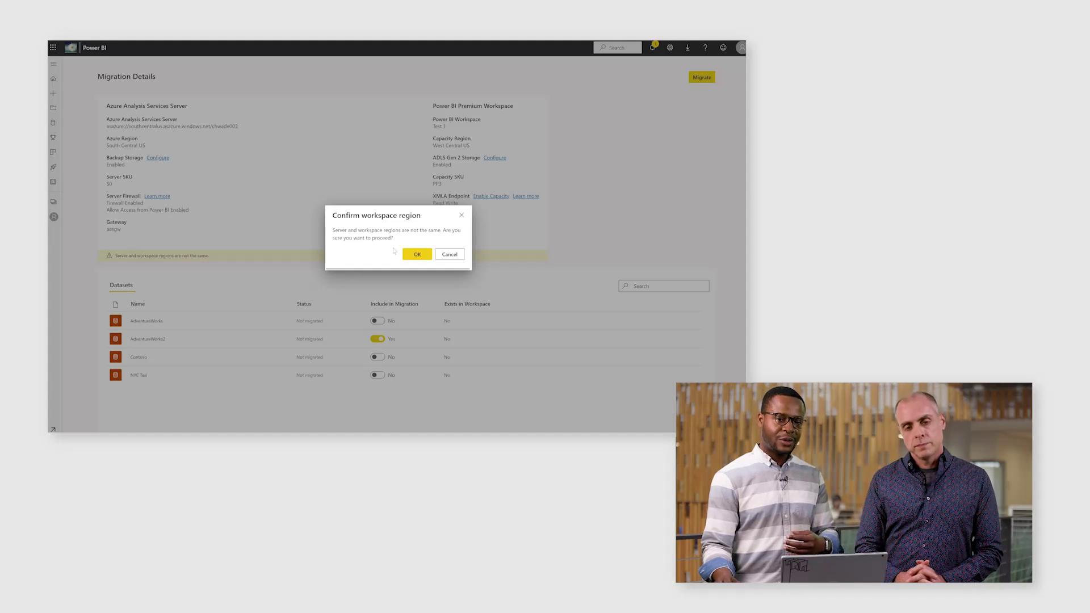
pyautogui.click(418, 255)
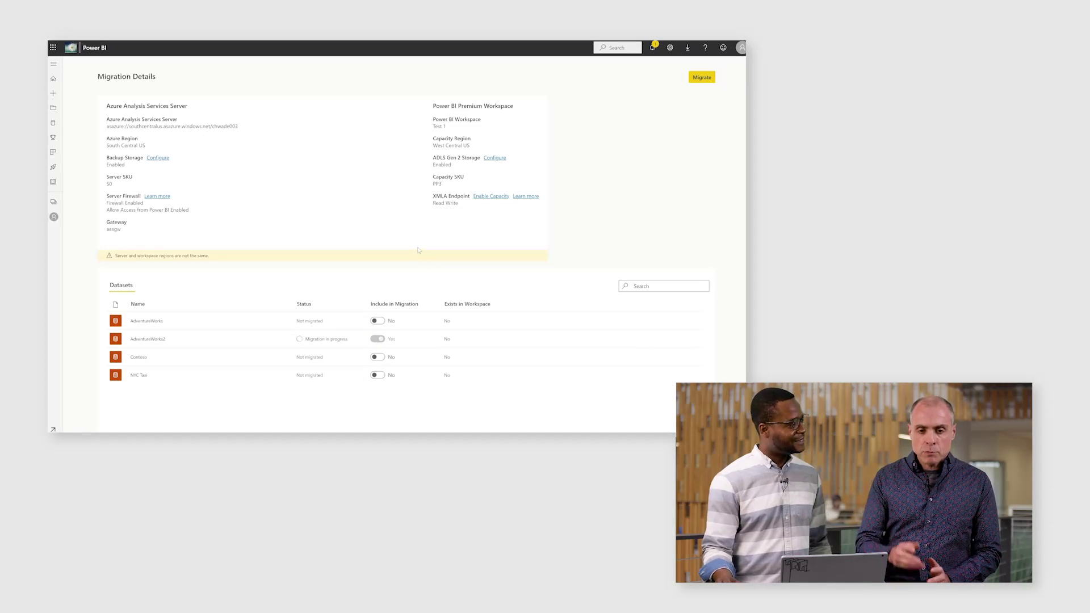
pyautogui.click(142, 340)
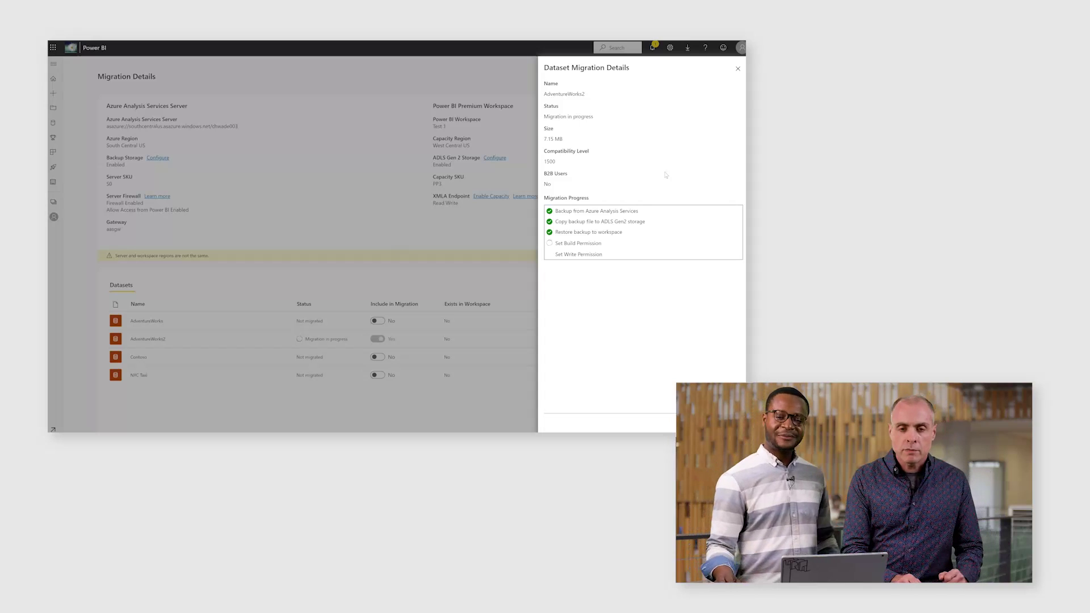
pyautogui.click(425, 215)
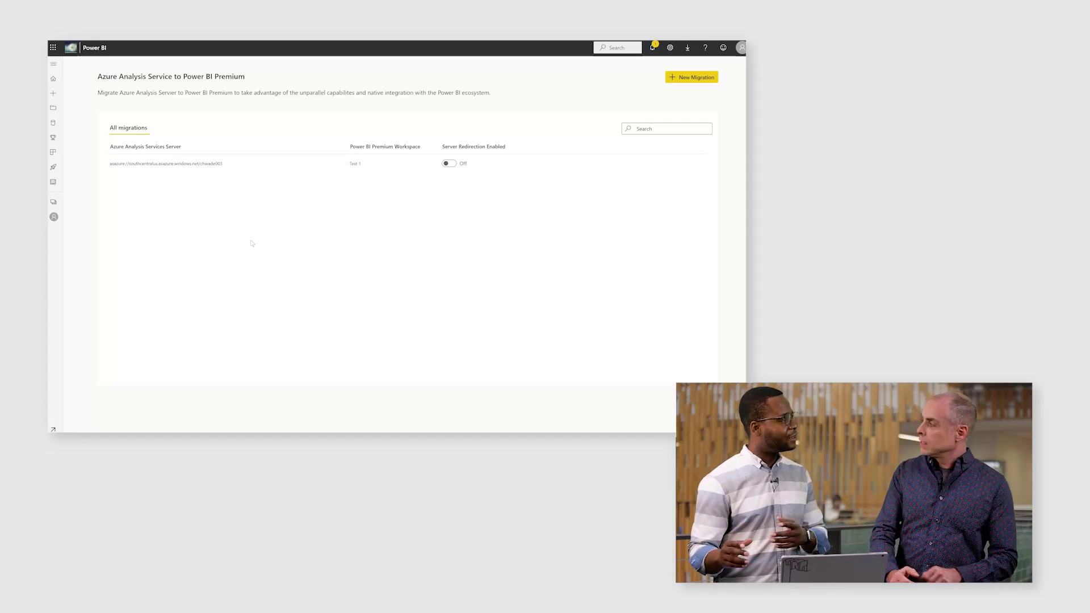
pyautogui.click(446, 164)
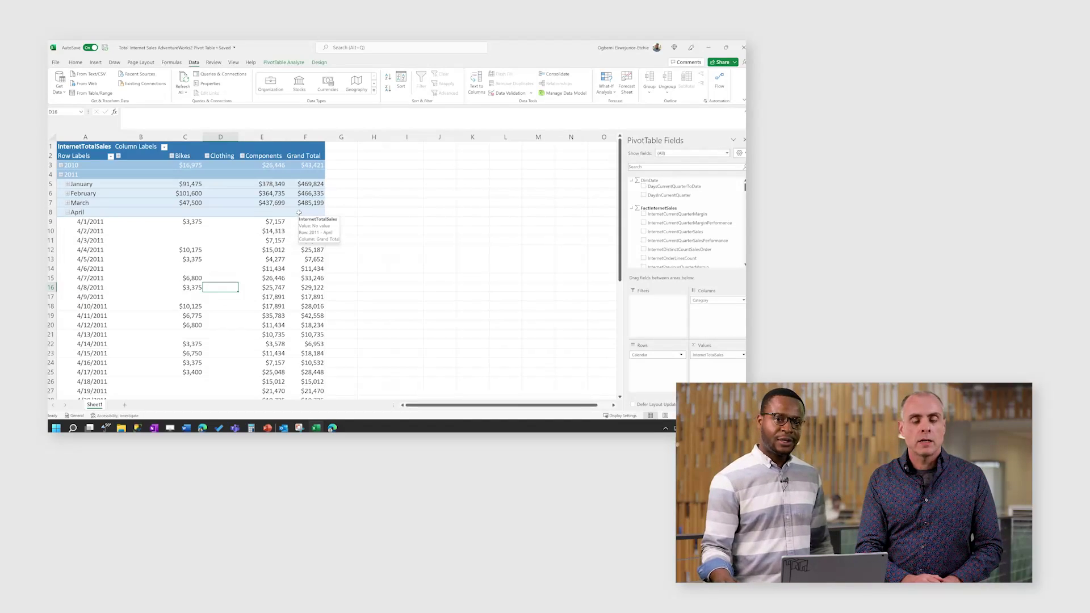
# - In the Excel pivot table workbook, check the data connection's definition without changing it and refresh all data
pyautogui.click(208, 83)
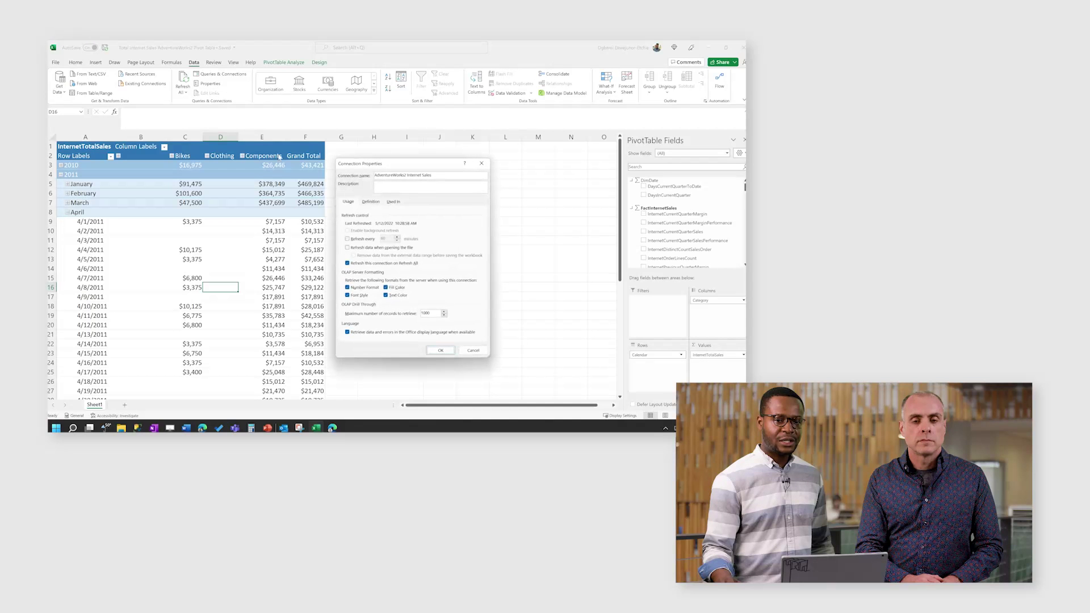
pyautogui.click(372, 202)
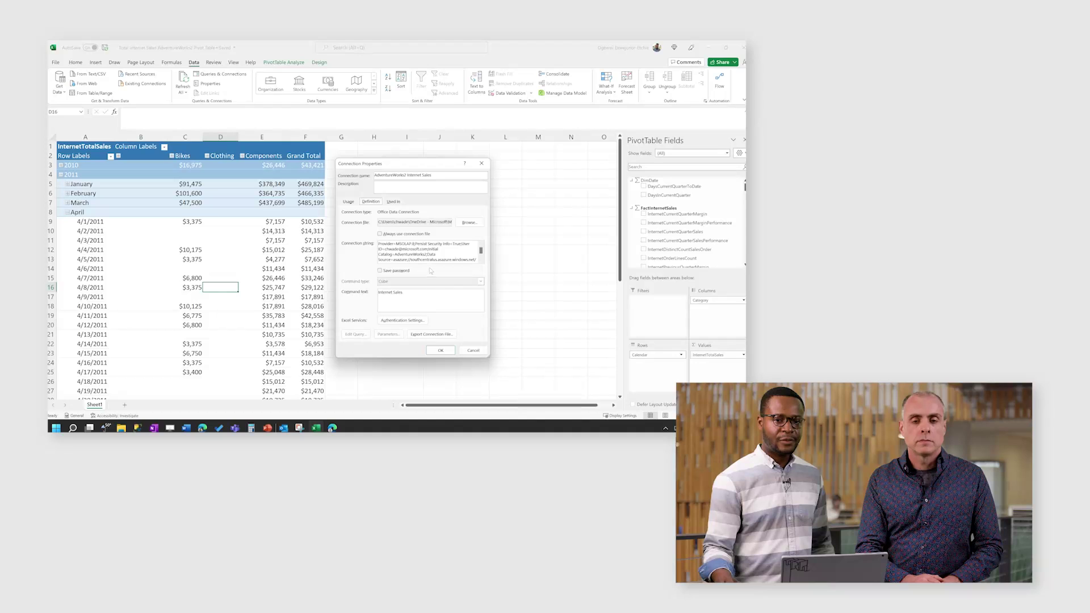
pyautogui.click(475, 352)
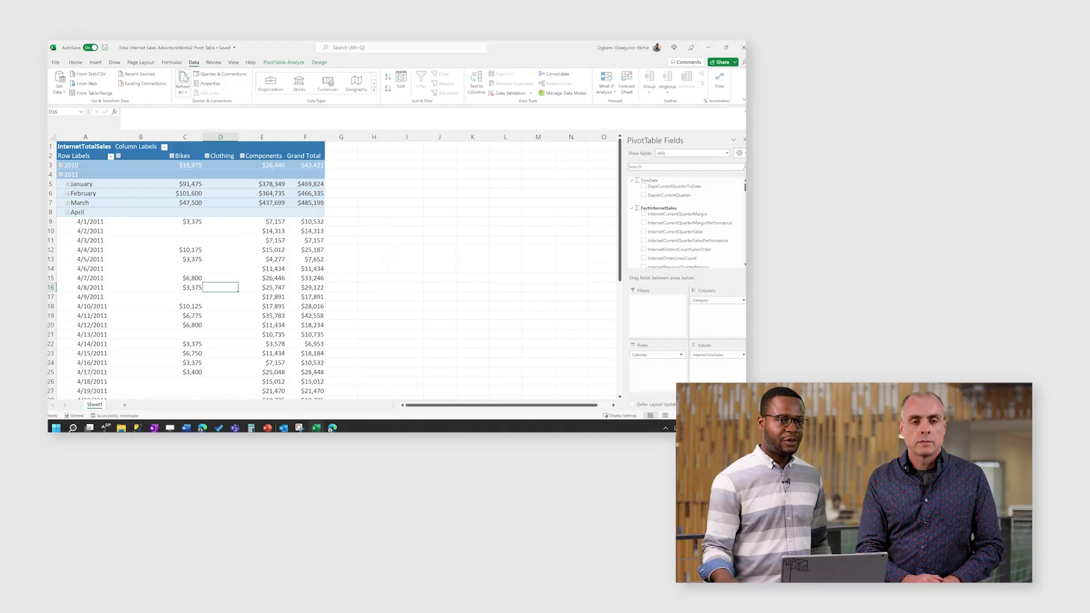
pyautogui.click(185, 73)
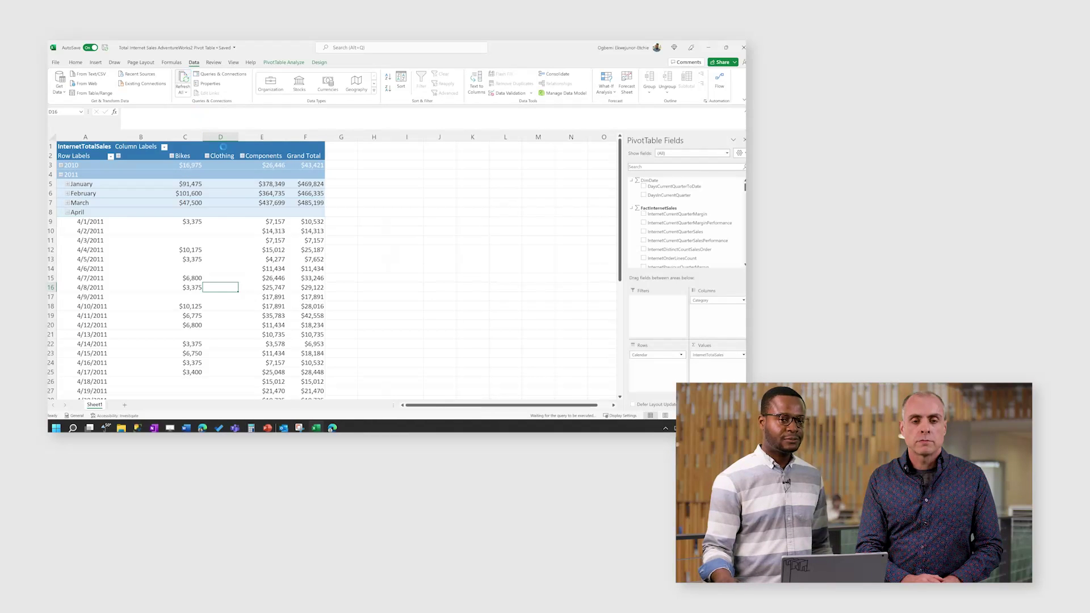